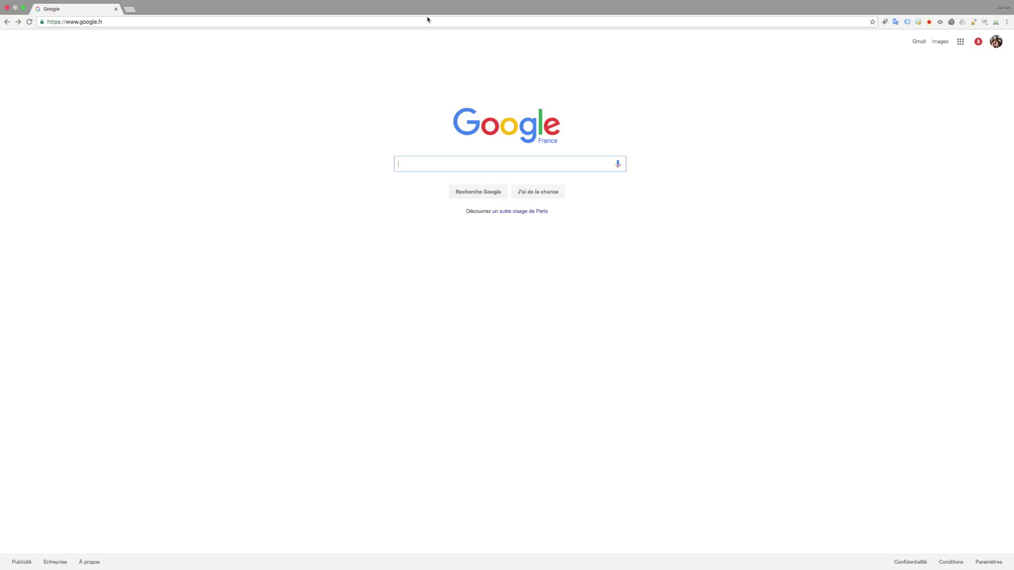
Step: Search Google for "telecharger filezilla" and open the FileZilla client download page on filezilla-project.org
text(telecharg)
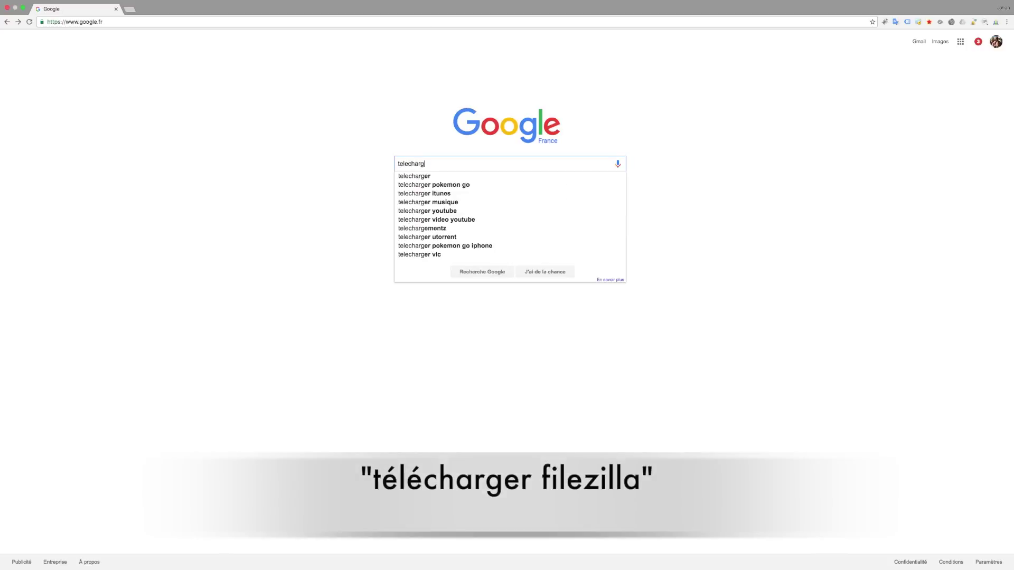
text(er filezilla)
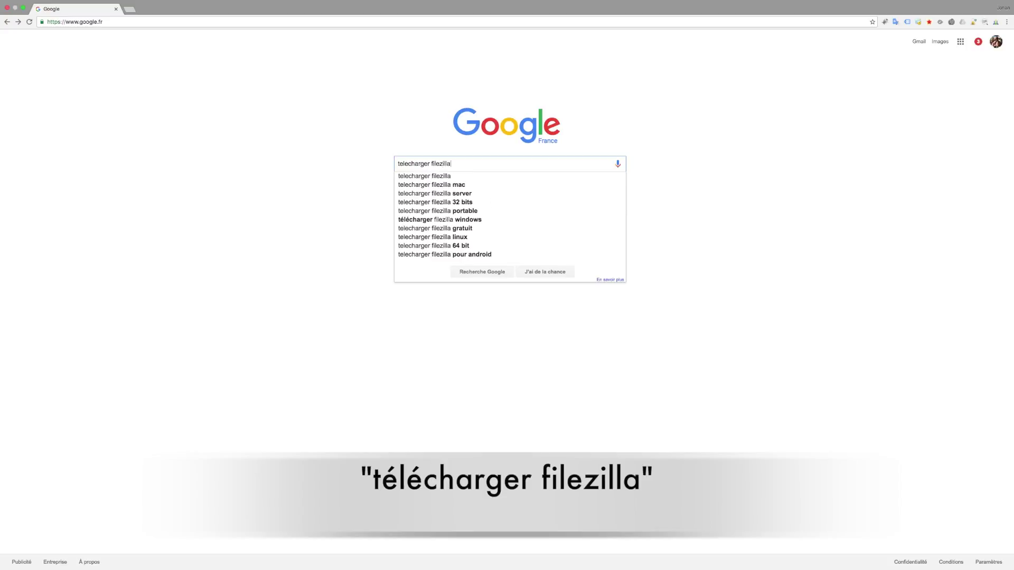
key(Return)
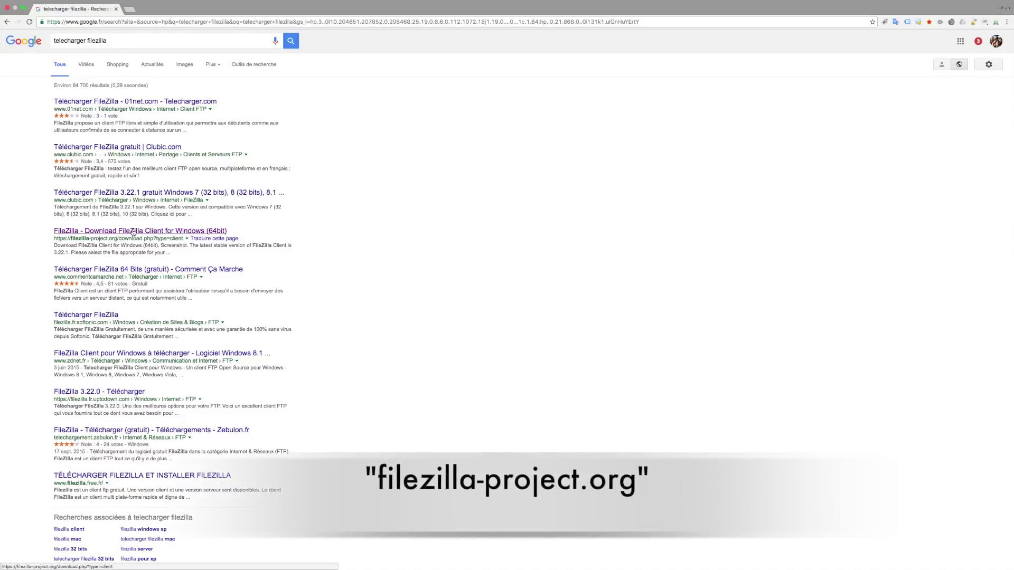
click(94, 233)
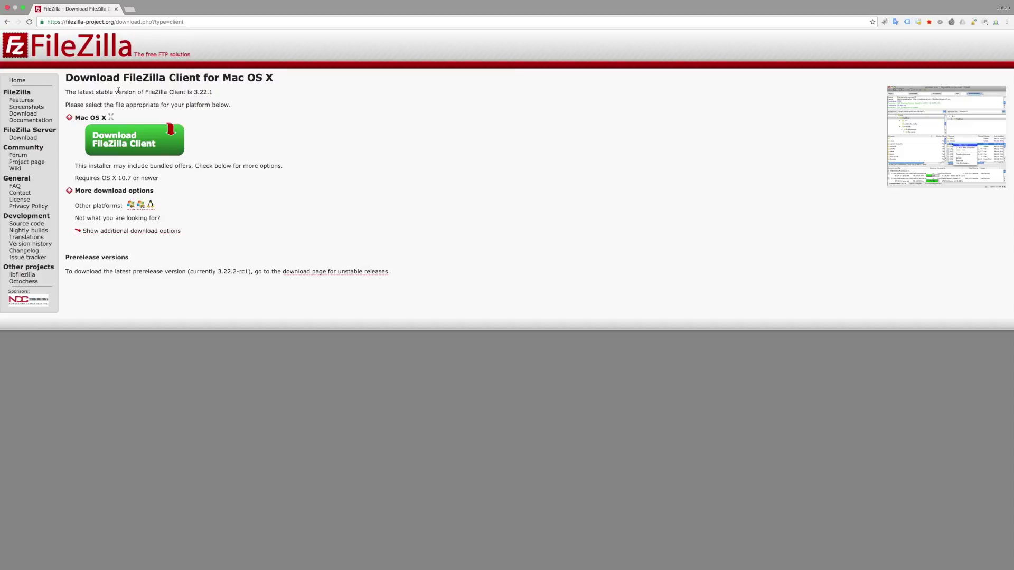
Step: Shrink the browser window to uncover the Applications folder and launch FileZilla.app from it
click(23, 9)
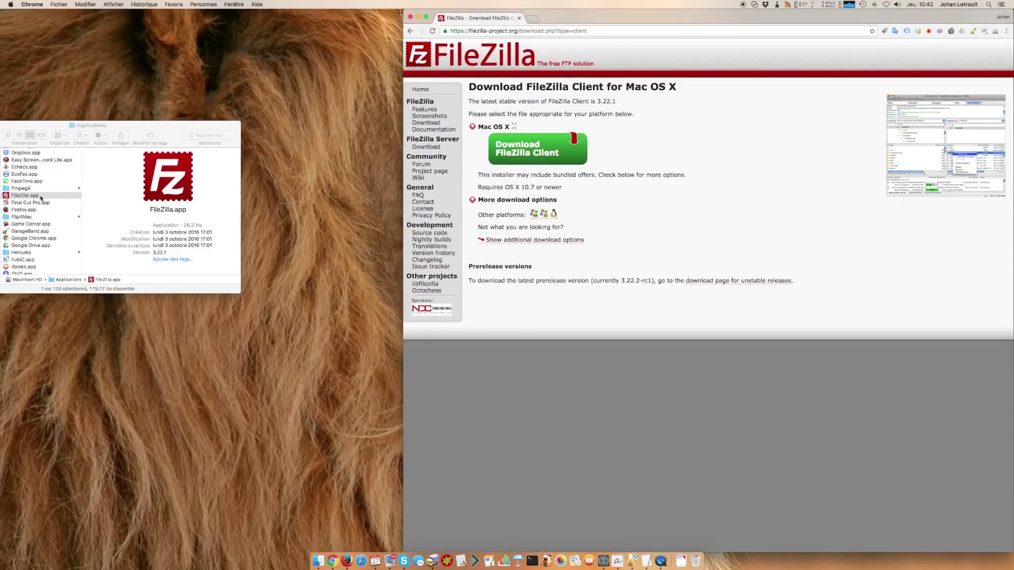
click(28, 196)
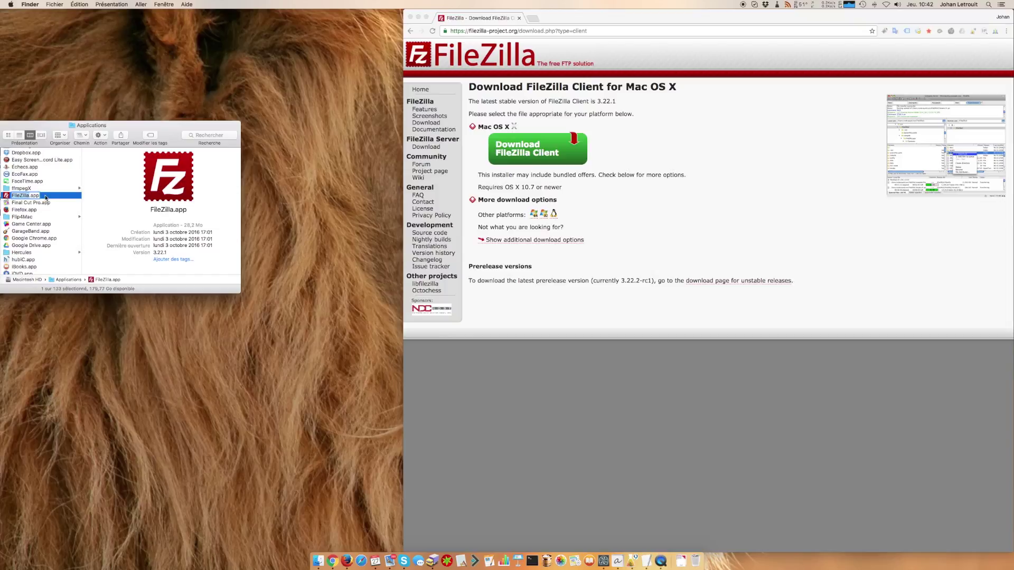
double_click(33, 197)
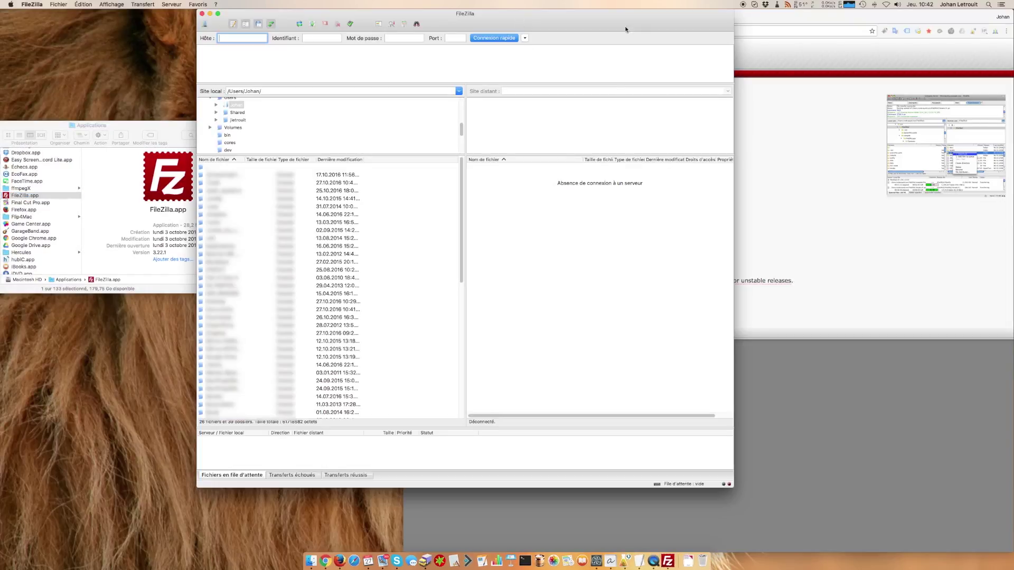
Step: Minimise the browser window and move the FileZilla window clear of the Applications folder window
click(773, 16)
click(418, 18)
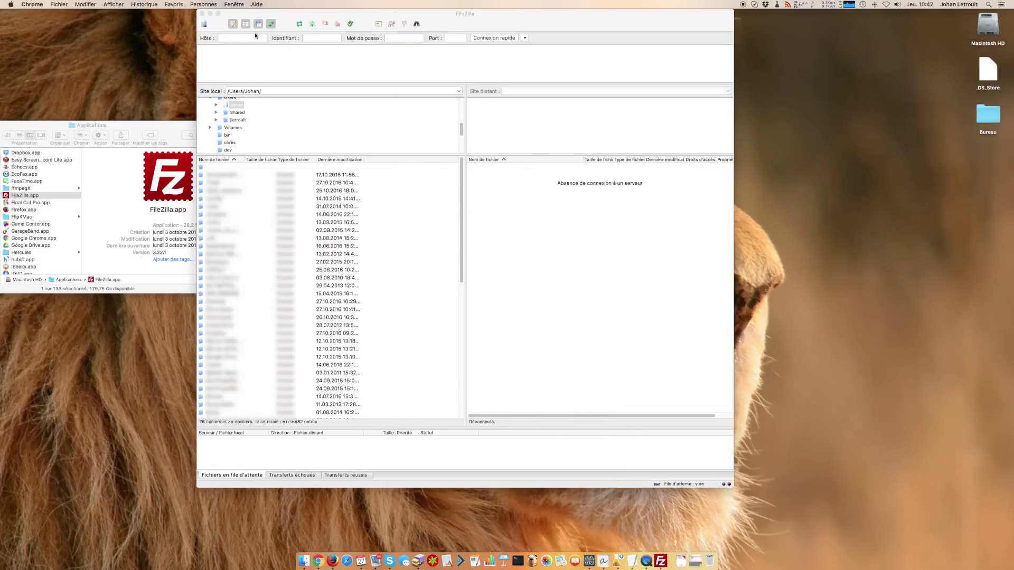
click(221, 39)
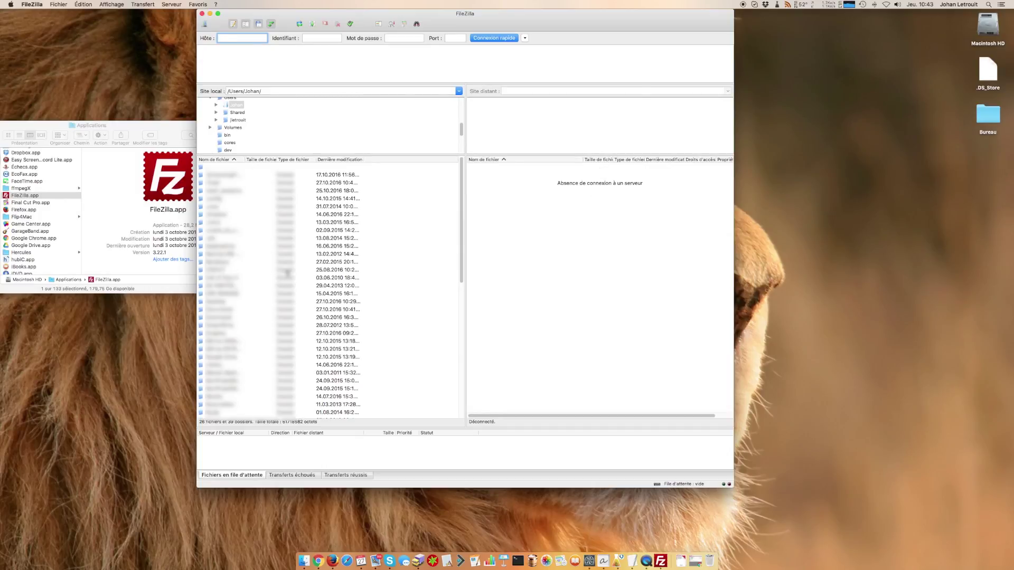
drag(525, 15, 619, 16)
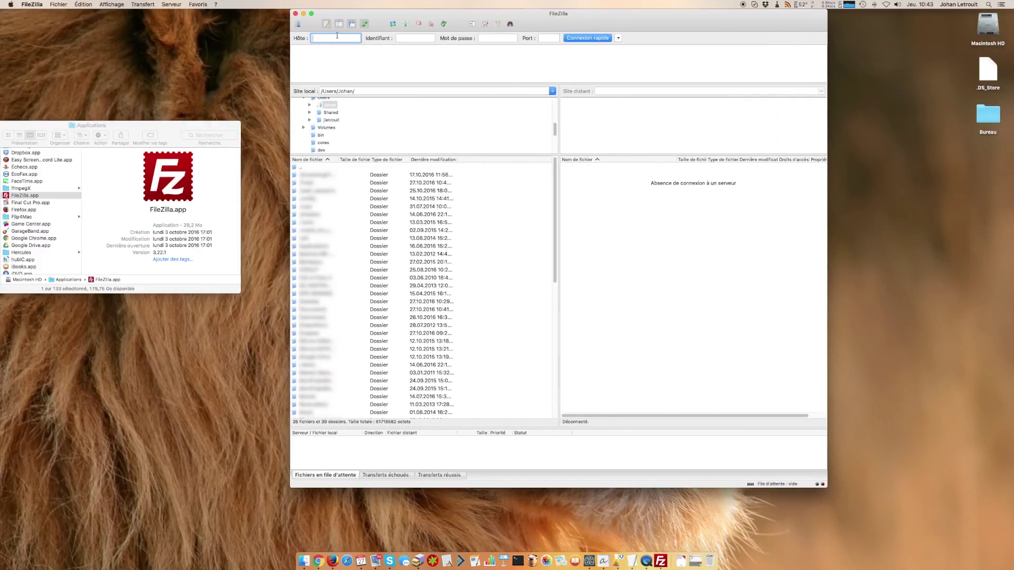
Step: Quick-connect to the FTP host 94.23.215.5 with the account's username and password, leaving the port empty
click(325, 38)
text(215.5)
click(417, 39)
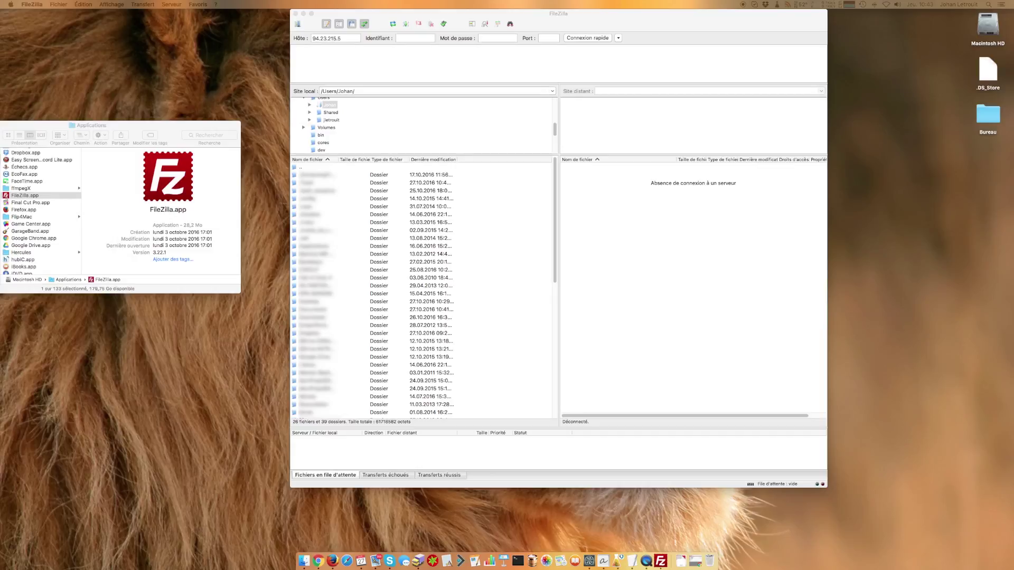
click(421, 40)
text(shop16-digiactif)
click(502, 38)
key(super+v)
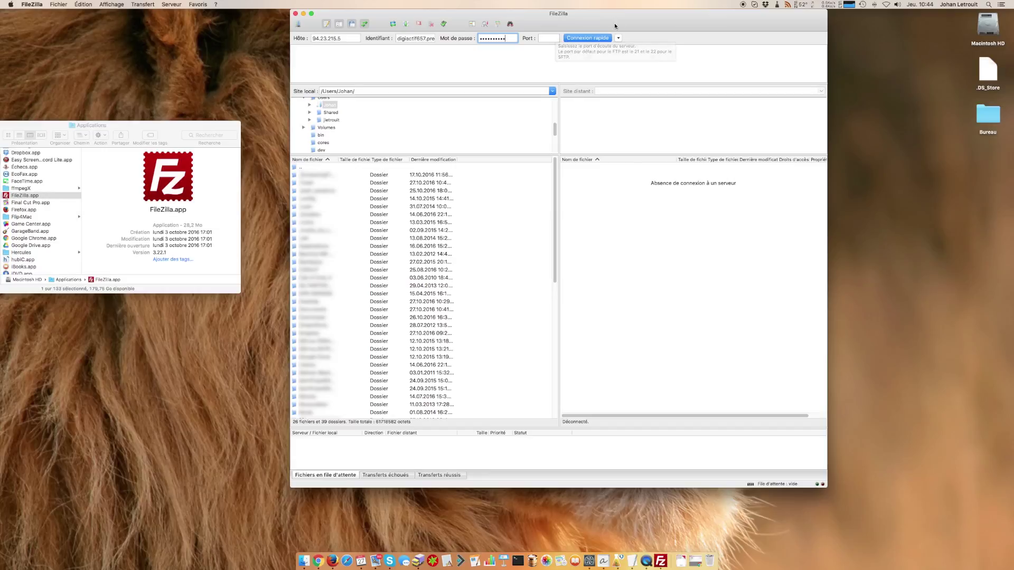
click(595, 38)
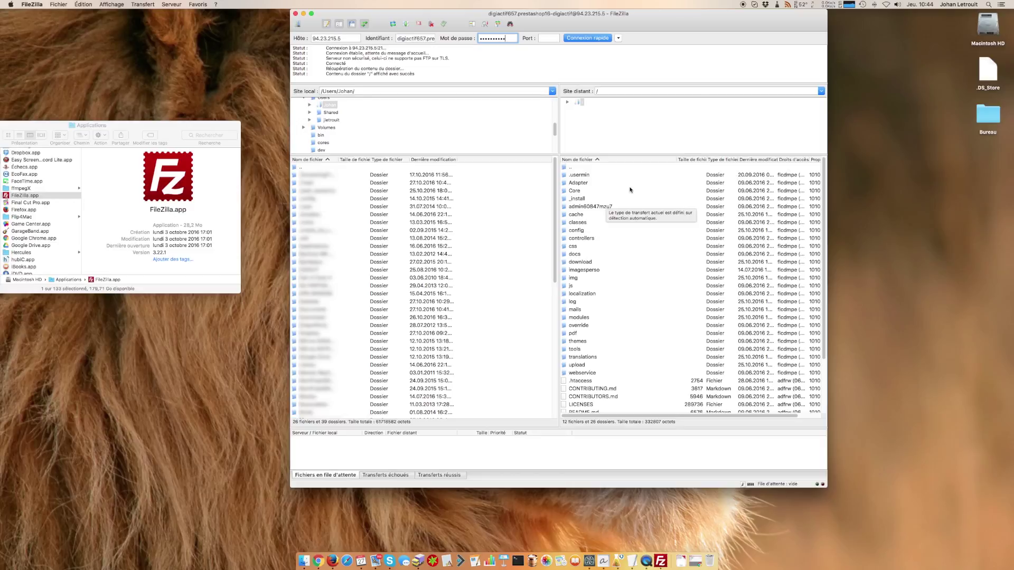
click(742, 61)
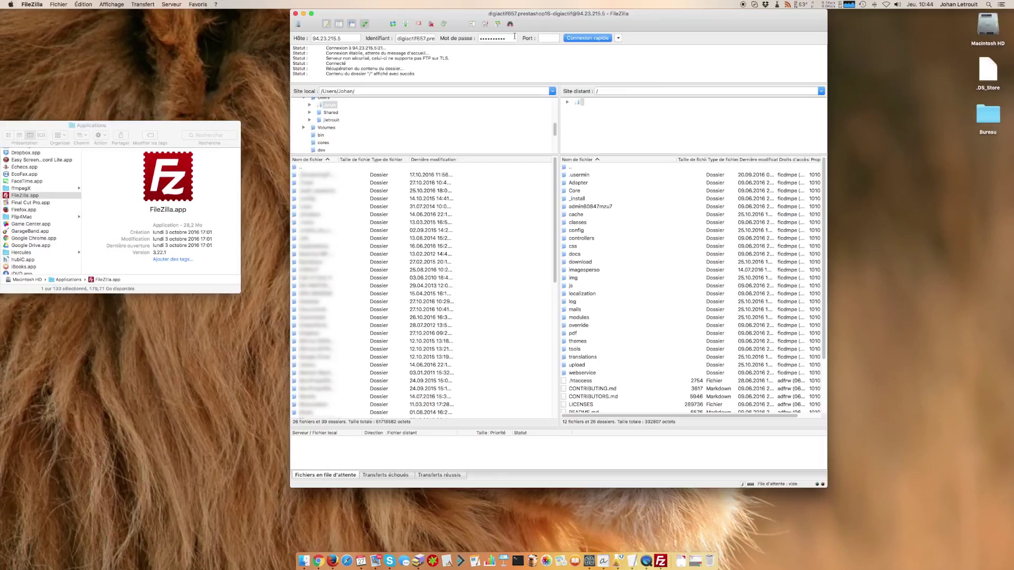
double_click(516, 38)
click(318, 246)
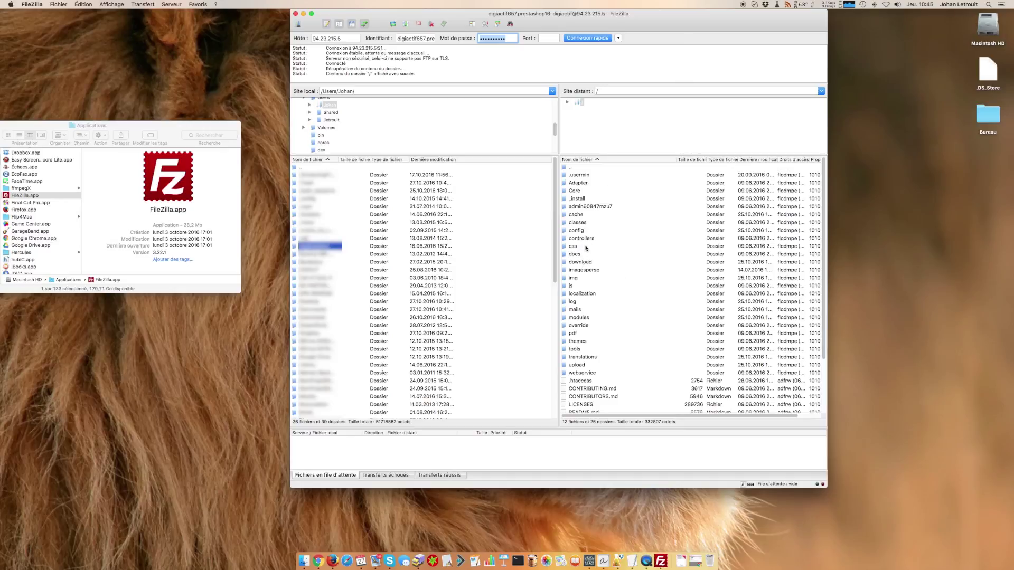
Step: Open the remote admin60847mzu7 folder, look through its PHP files and return to the server root
double_click(590, 207)
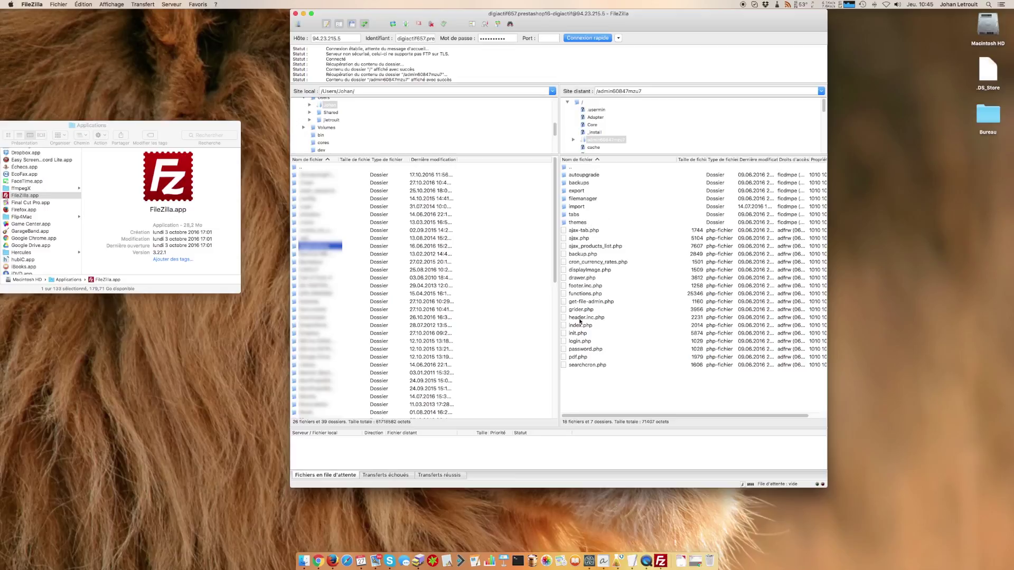
click(584, 278)
click(586, 295)
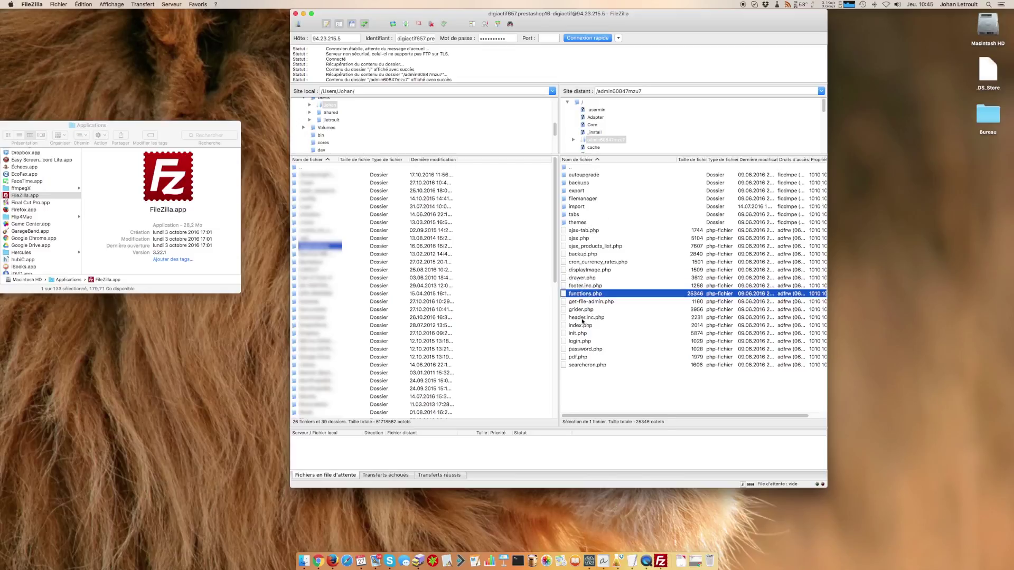
click(583, 319)
click(599, 257)
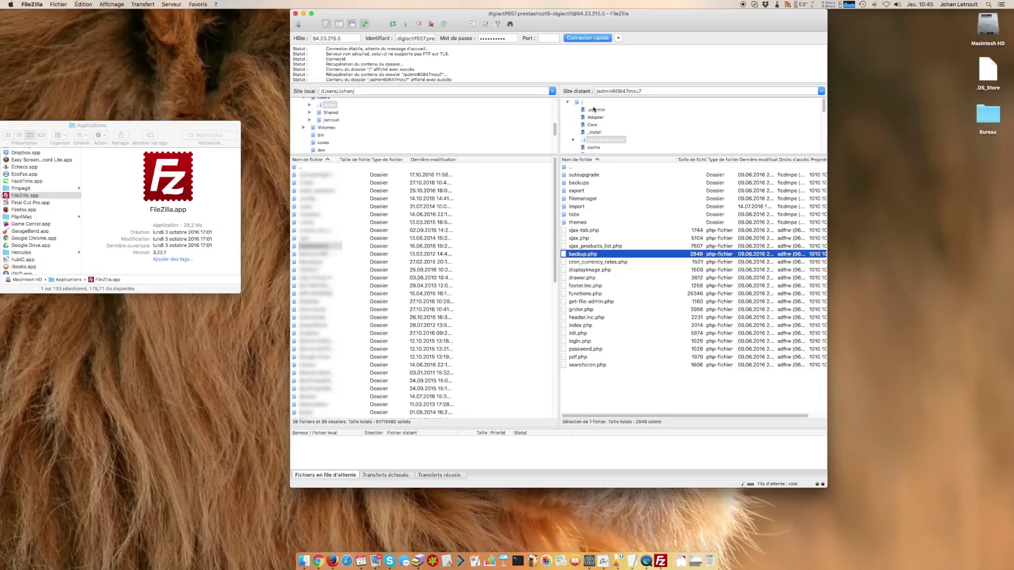
double_click(566, 168)
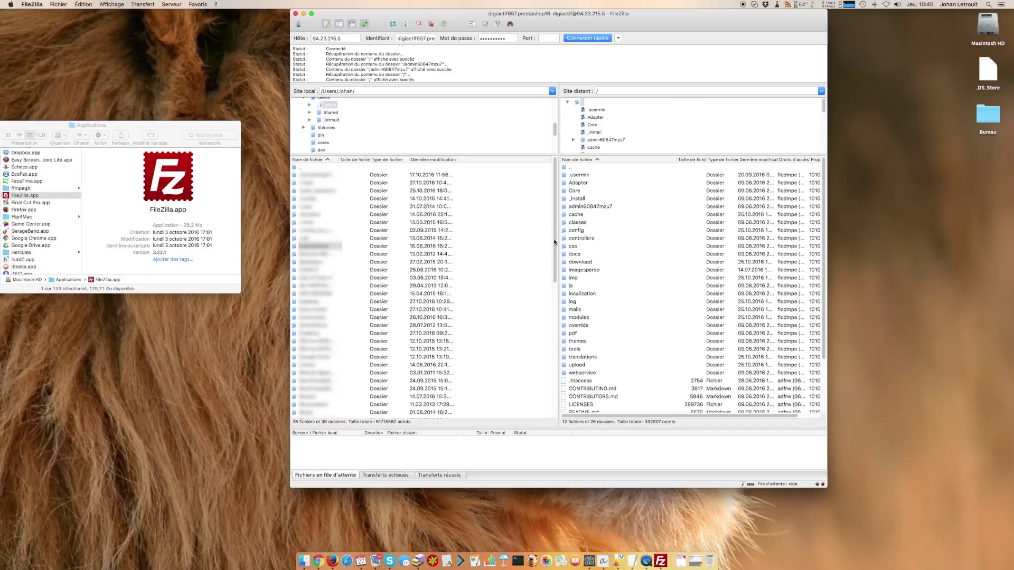
Step: Try to copy the .htaccess file from the server root into the local folder, and disconnect from the server
click(320, 246)
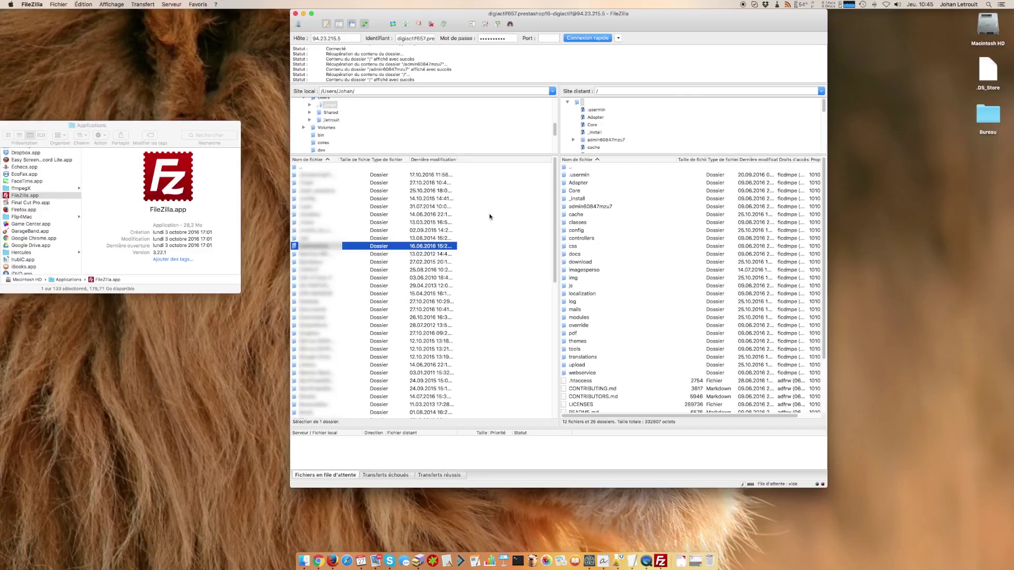
click(595, 392)
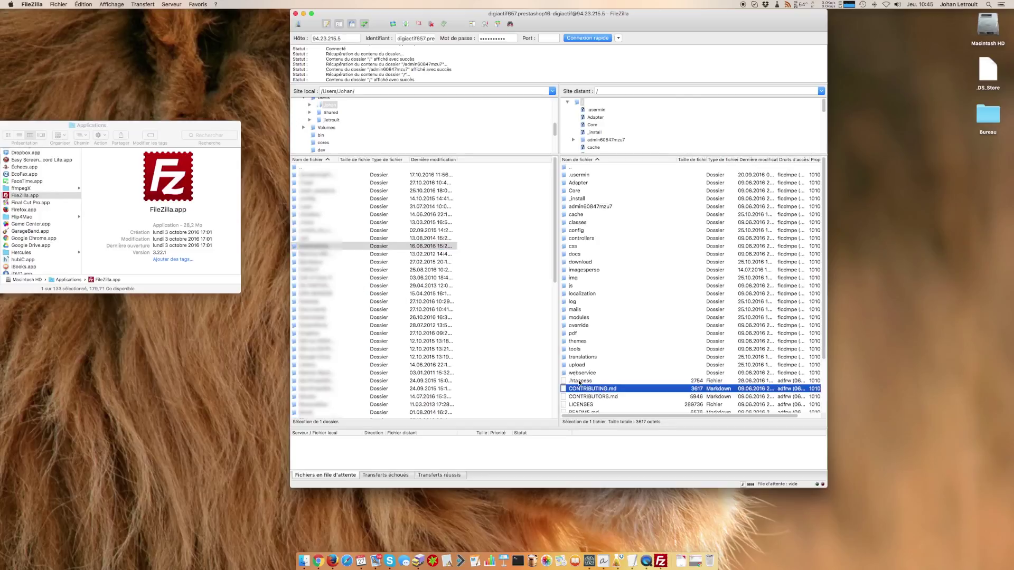
click(579, 381)
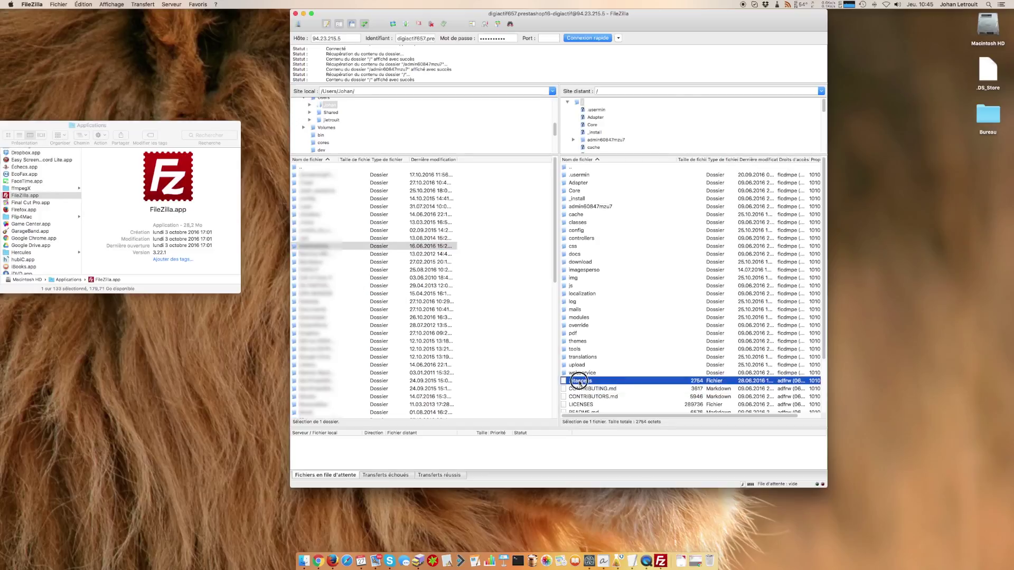
drag(579, 381, 460, 368)
click(432, 25)
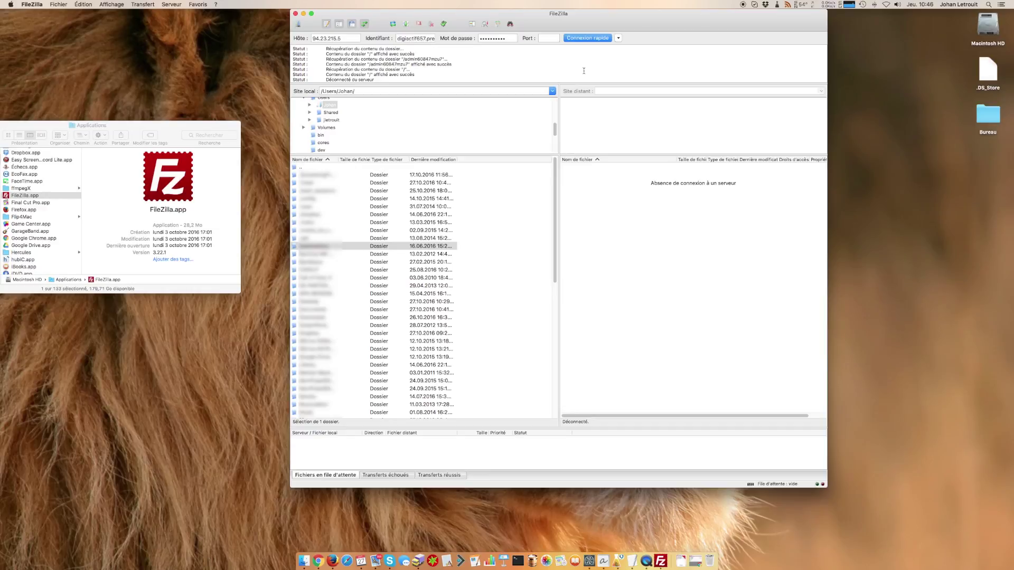
Step: Create a new site entry under Mes Sites in the Site Manager and start on its host setting
click(343, 38)
click(427, 38)
click(507, 39)
click(297, 25)
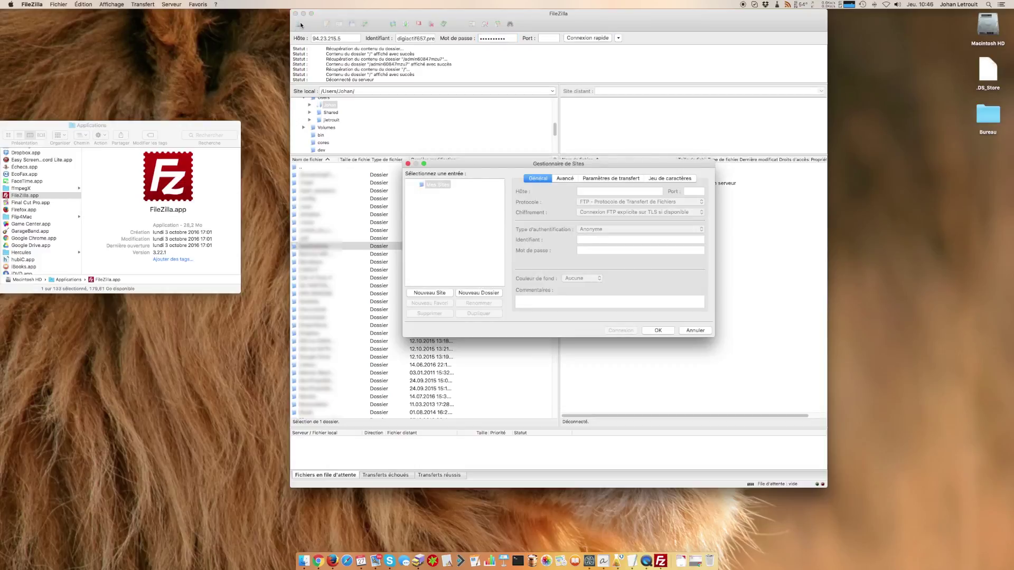
click(447, 293)
click(596, 192)
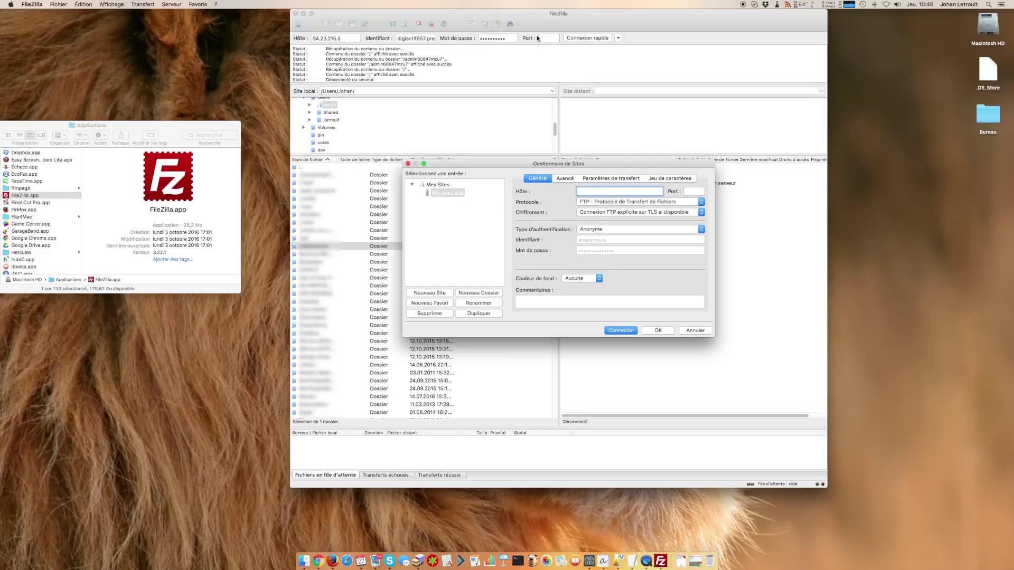